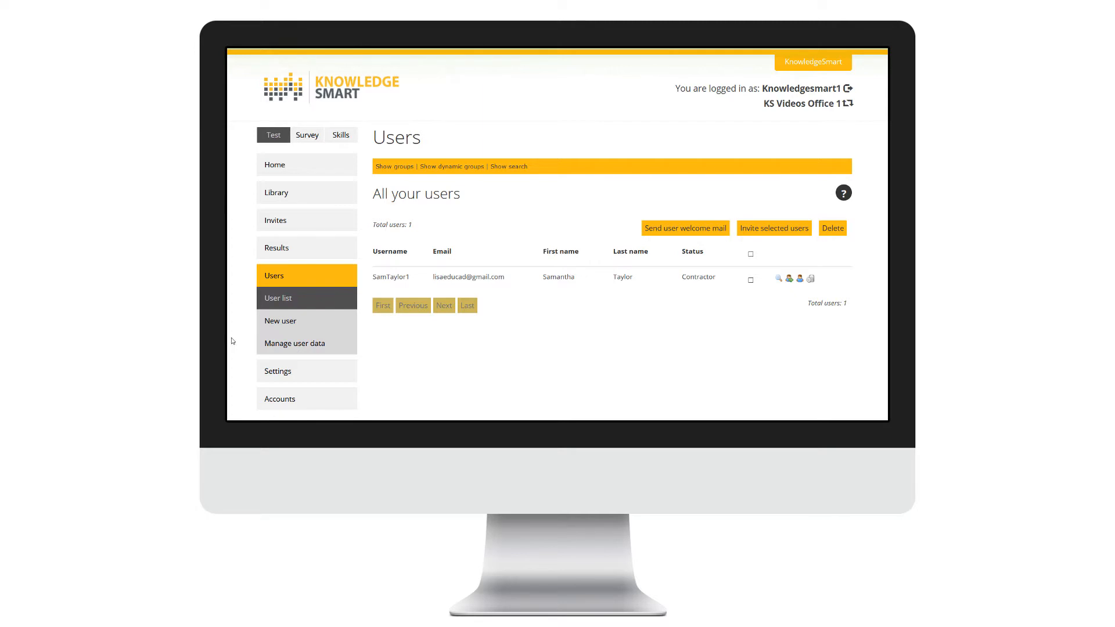
Step: Open the new user form and review its email, name, status, datafield and additional information fields
{"action": "left_click", "coordinate": [263, 325]}
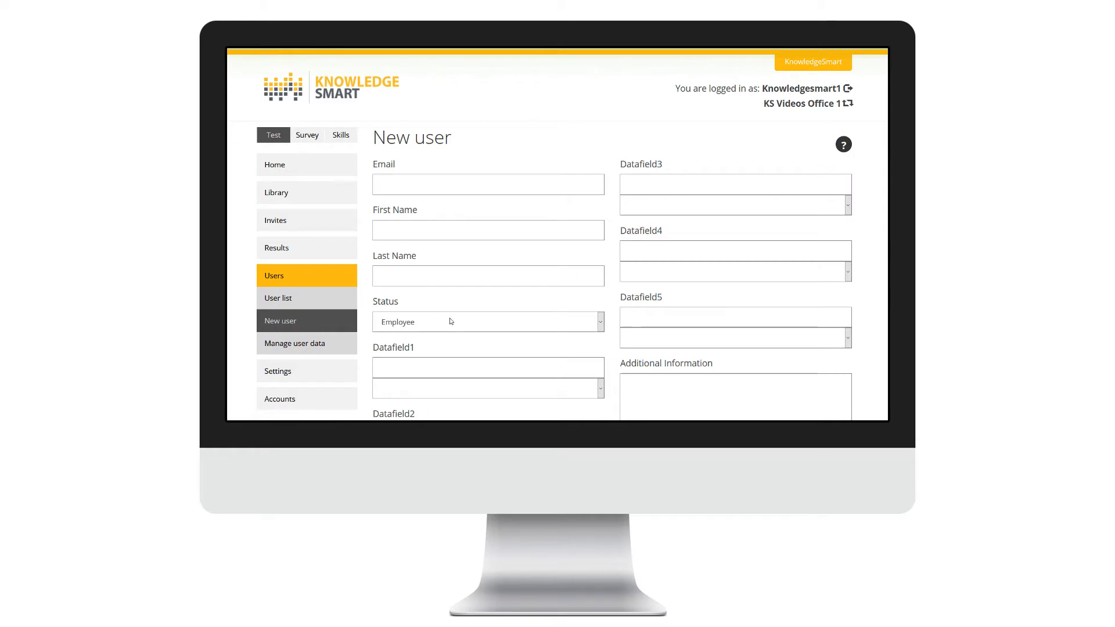
{"action": "scroll", "coordinate": [448, 319], "scroll_direction": "down", "scroll_amount": 2}
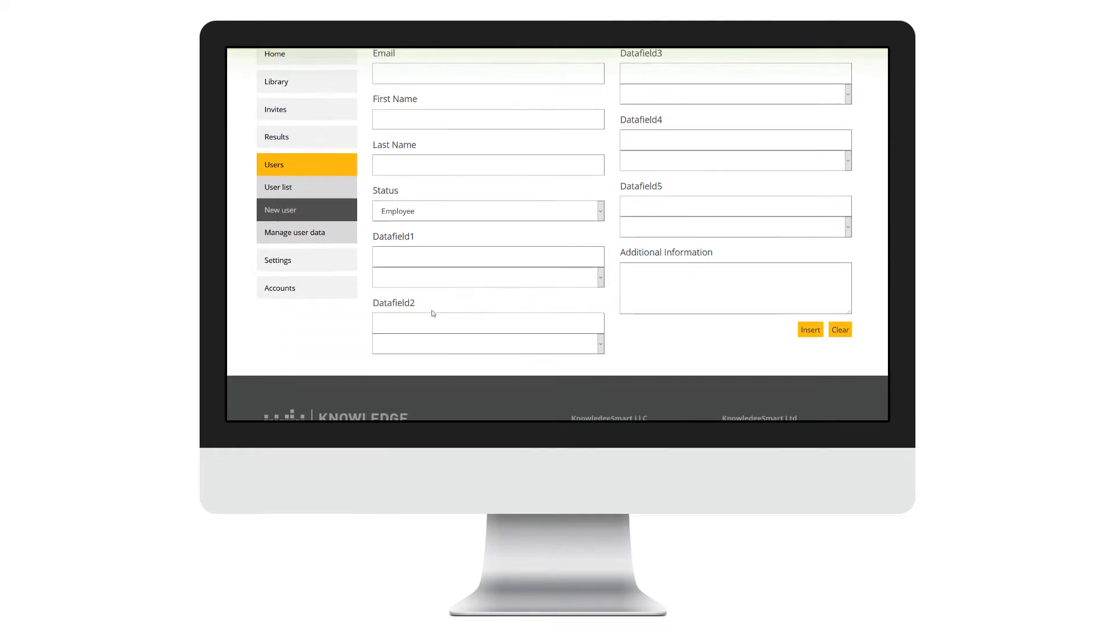
{"action": "scroll", "coordinate": [429, 308], "scroll_direction": "up", "scroll_amount": 2}
{"action": "left_click", "coordinate": [374, 181]}
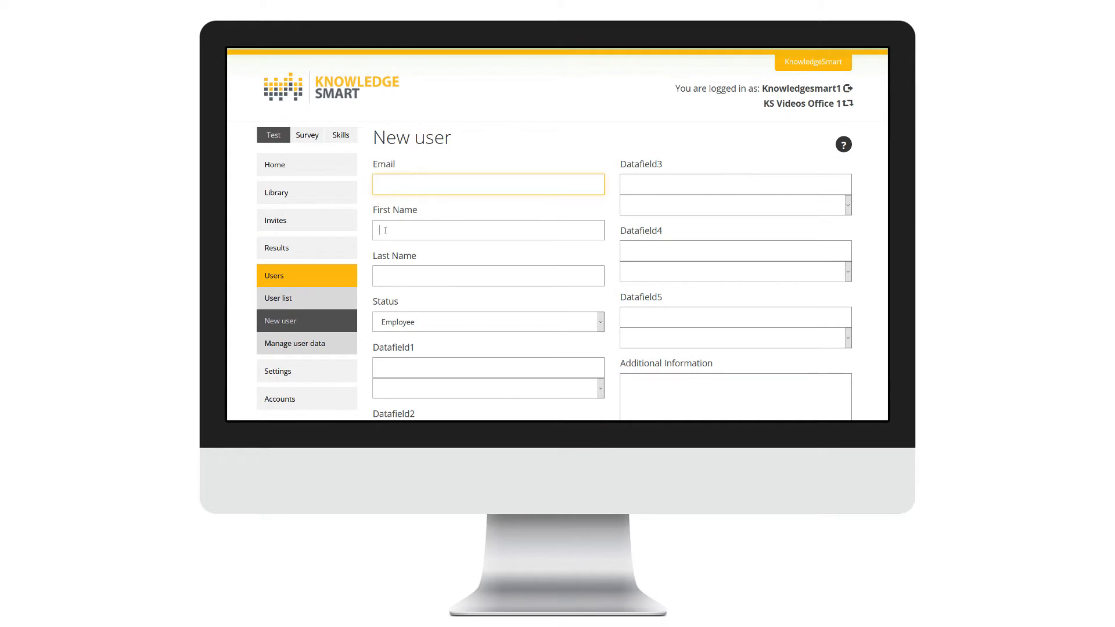
{"action": "left_click", "coordinate": [385, 238]}
{"action": "left_click", "coordinate": [391, 276]}
{"action": "scroll", "coordinate": [406, 281], "scroll_direction": "down", "scroll_amount": 2}
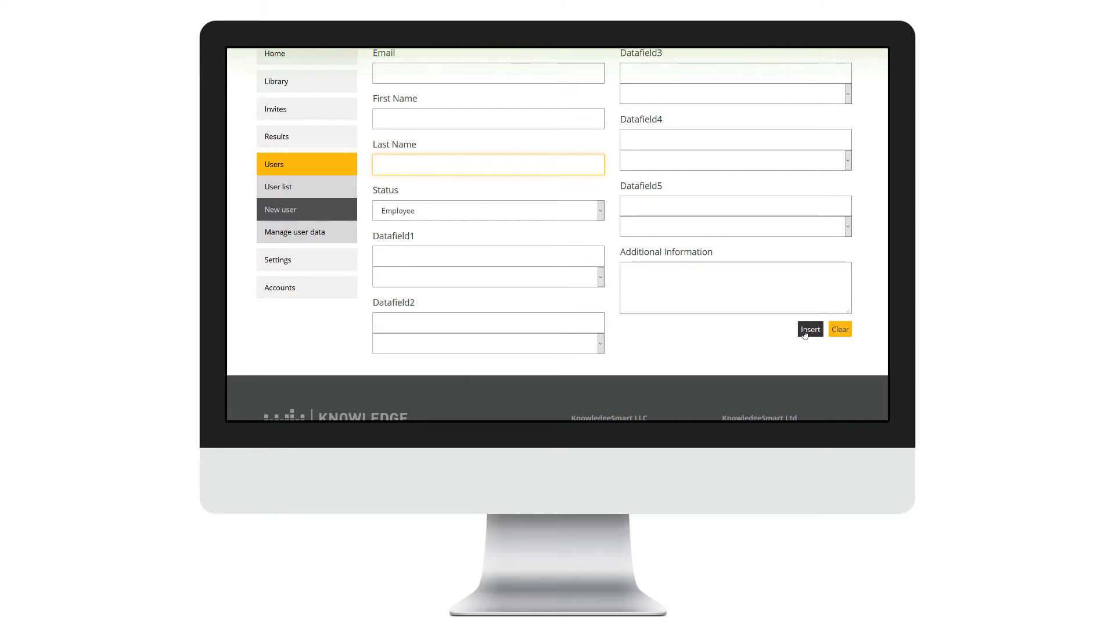
Step: Open the help for managing user data and download the sample user CSV file
{"action": "left_click", "coordinate": [271, 195]}
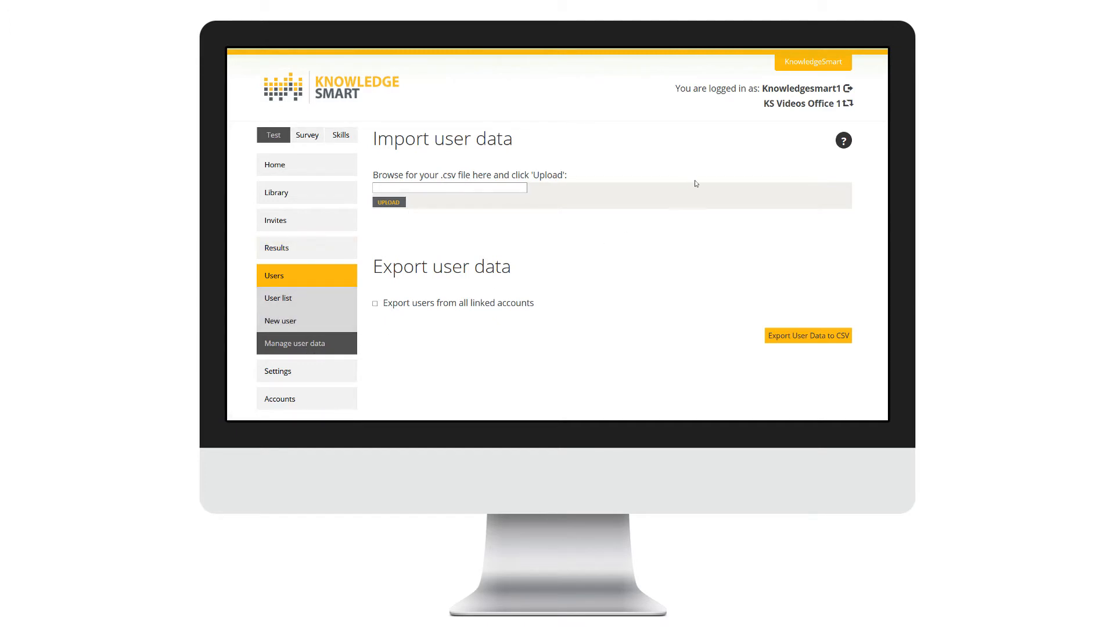
{"action": "left_click", "coordinate": [844, 142]}
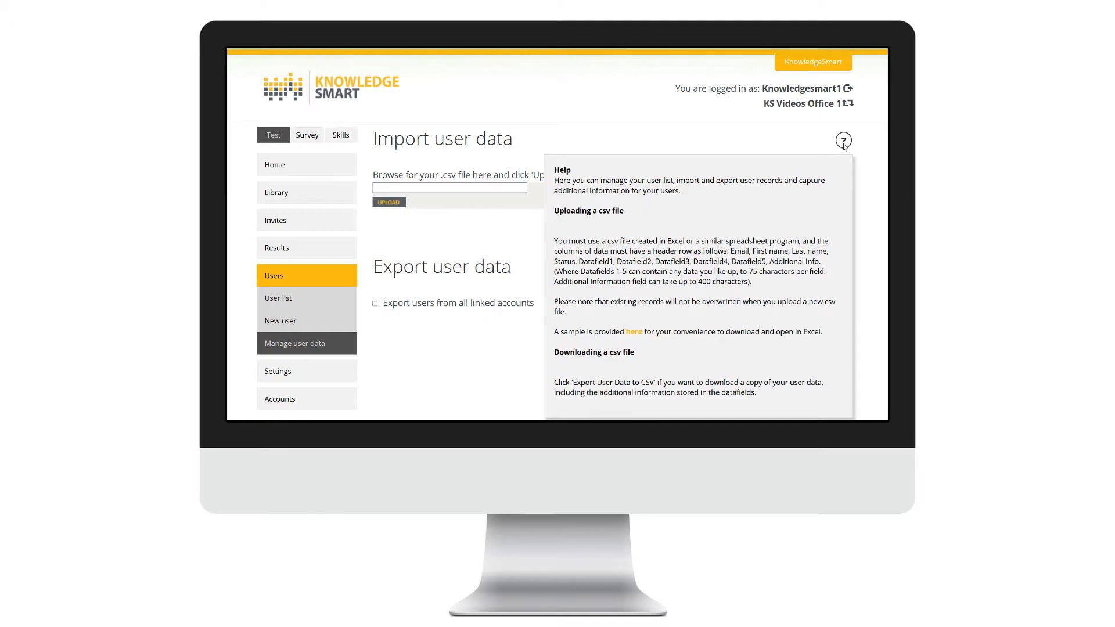
{"action": "left_click", "coordinate": [635, 333]}
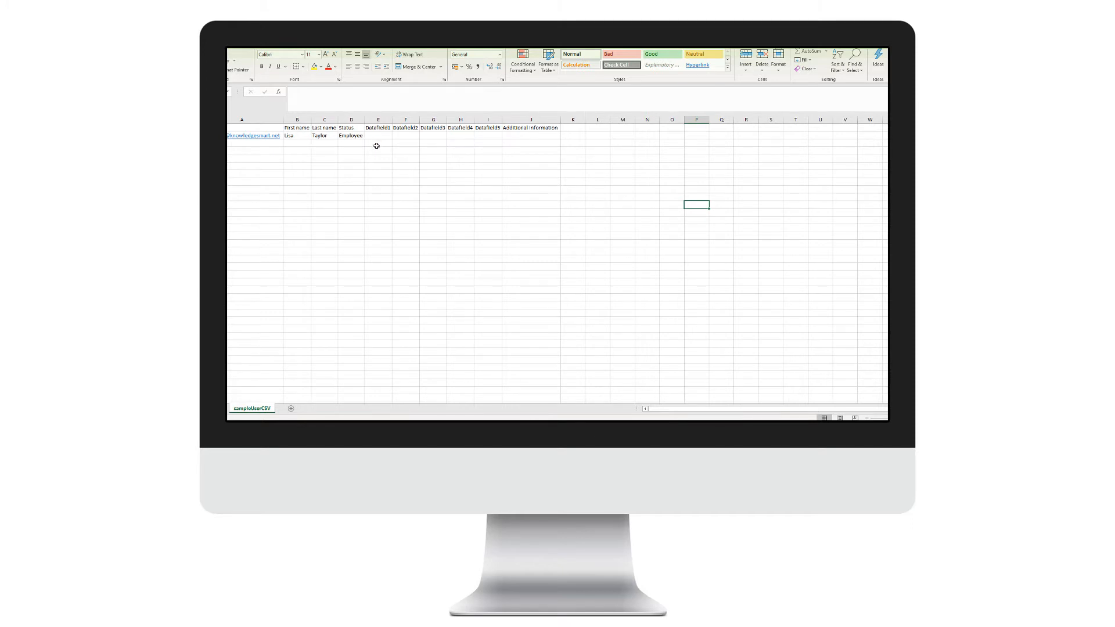
Step: Examine the Datafield1 to Datafield5 and Additional Information columns in the sample user spreadsheet
{"action": "left_click", "coordinate": [377, 136]}
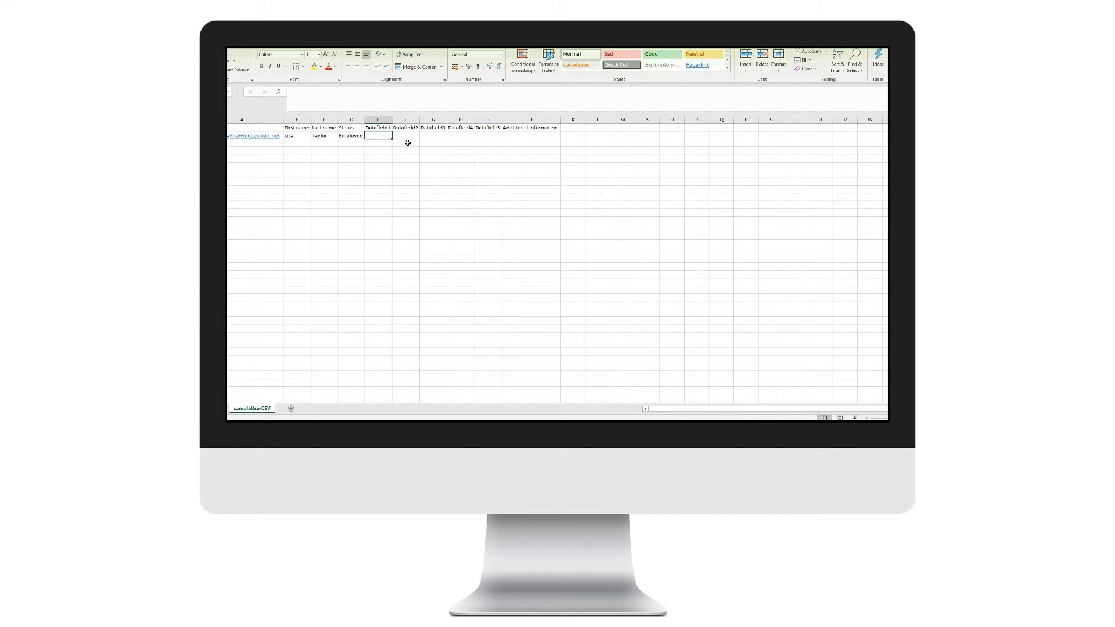
{"action": "left_click", "coordinate": [405, 136]}
{"action": "left_click", "coordinate": [429, 138]}
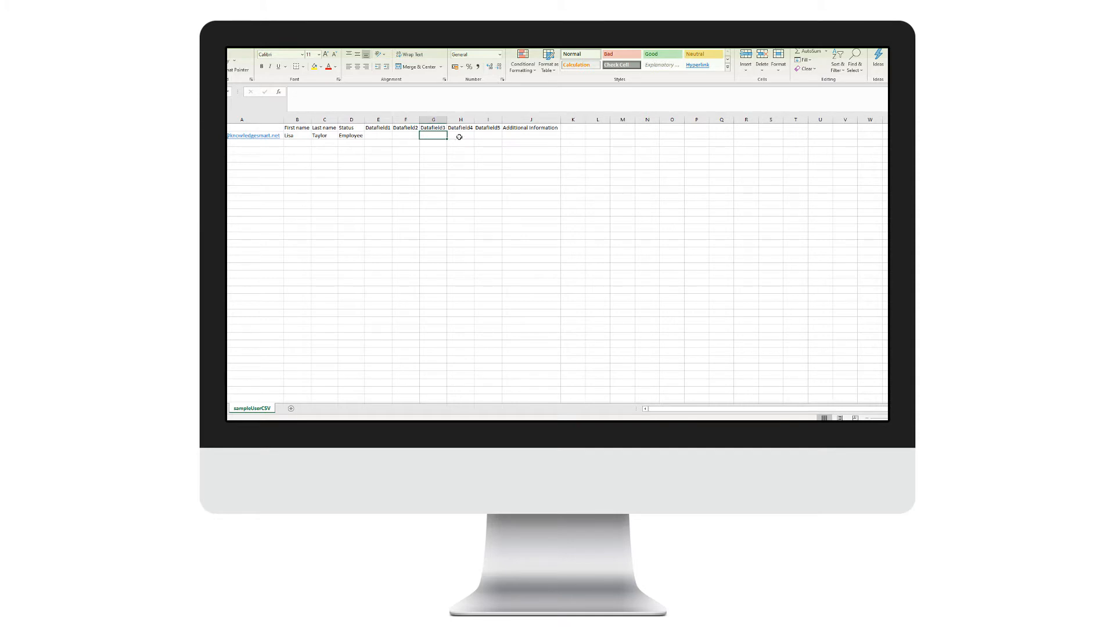
{"action": "left_click", "coordinate": [460, 136]}
{"action": "left_click", "coordinate": [482, 136]}
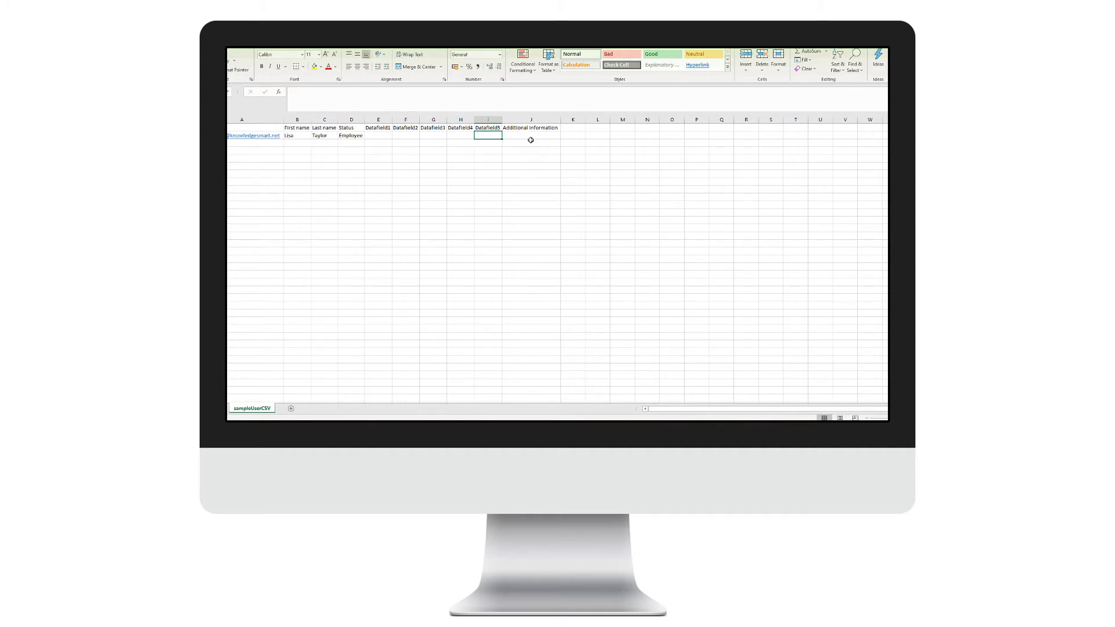
{"action": "left_click", "coordinate": [529, 136]}
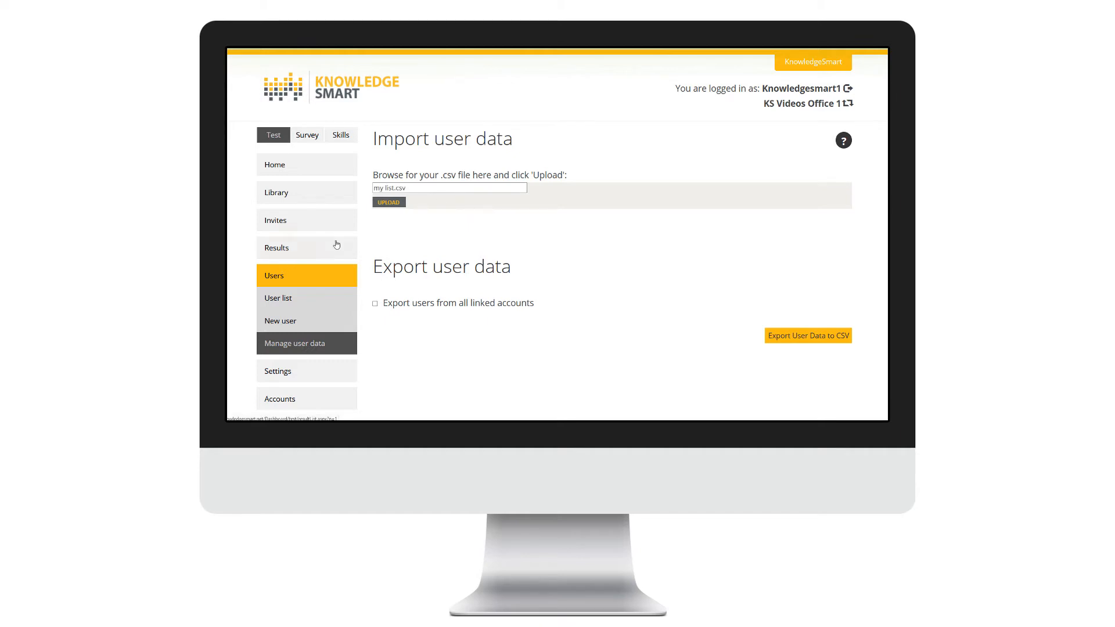
Step: Upload my list.csv and add the listed user without sending a welcome email
{"action": "left_click", "coordinate": [391, 204]}
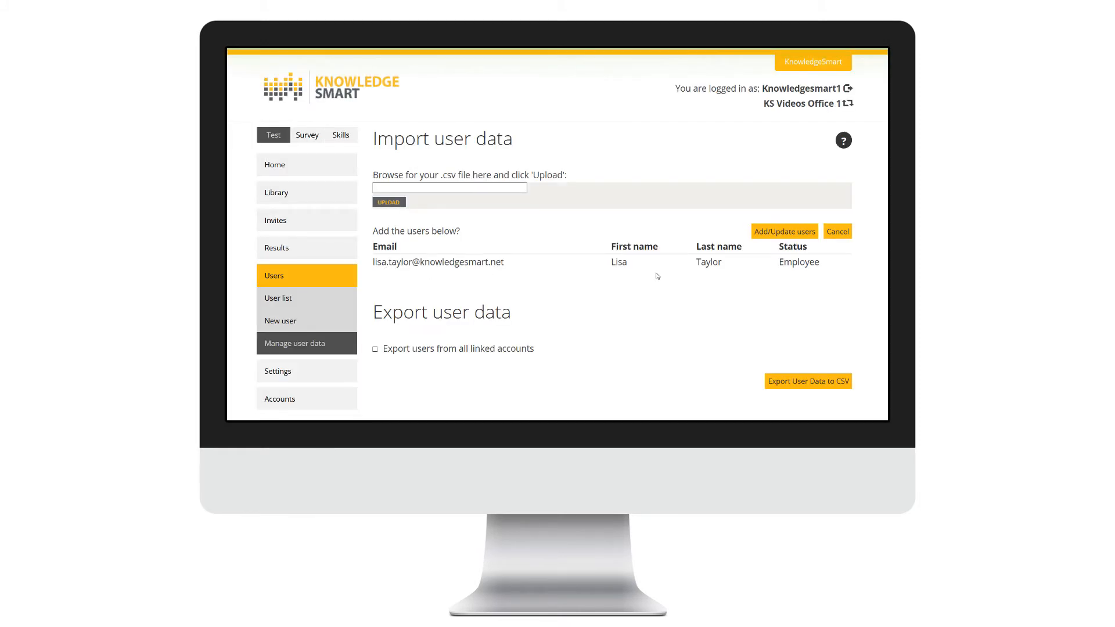
{"action": "left_click", "coordinate": [770, 233]}
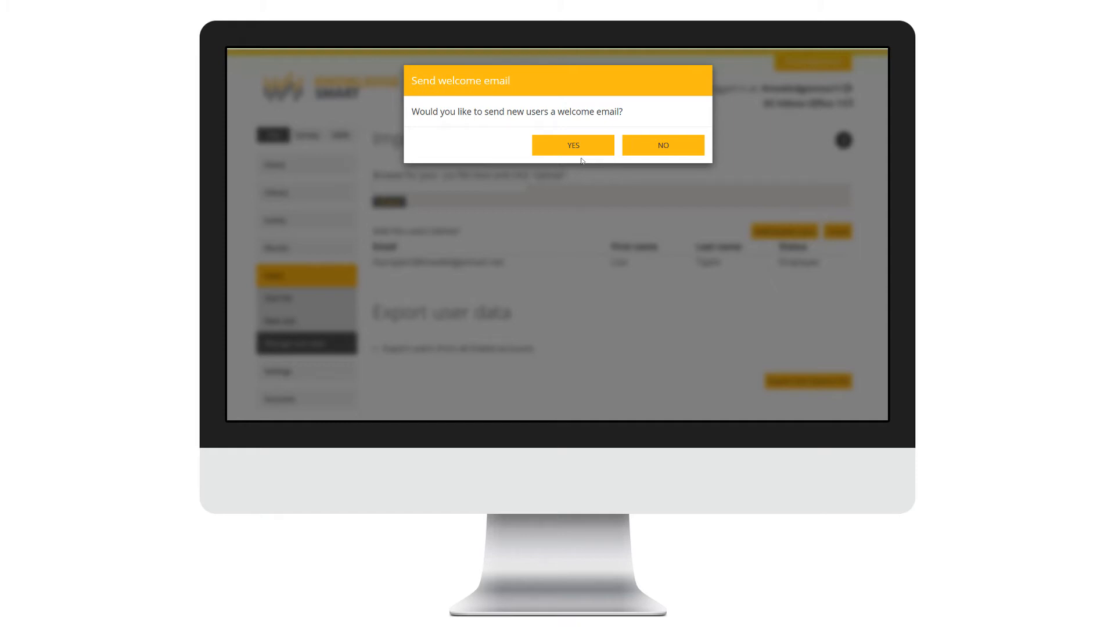
{"action": "left_click", "coordinate": [639, 154]}
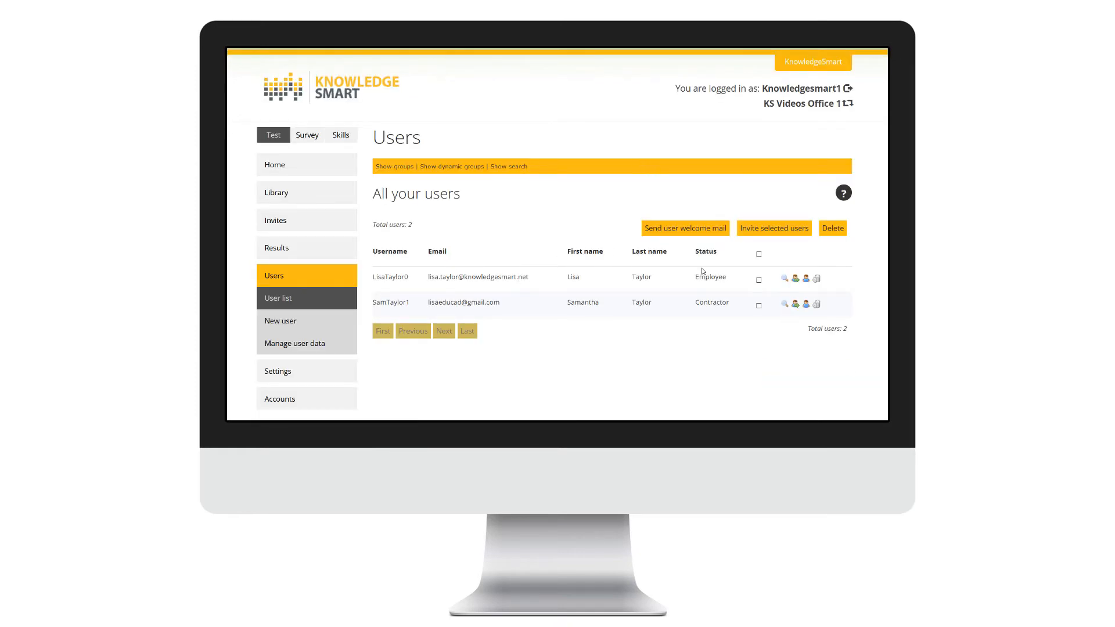
Step: Edit the newly imported user's record, select Employee as the status, and save the update
{"action": "left_click", "coordinate": [784, 281]}
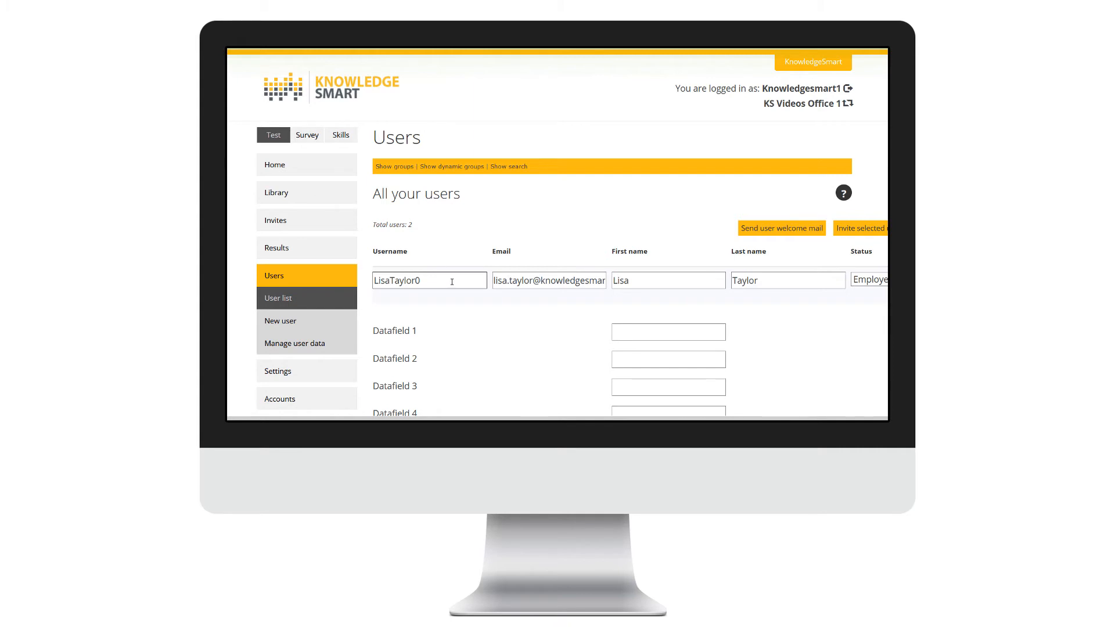
{"action": "left_click", "coordinate": [880, 280]}
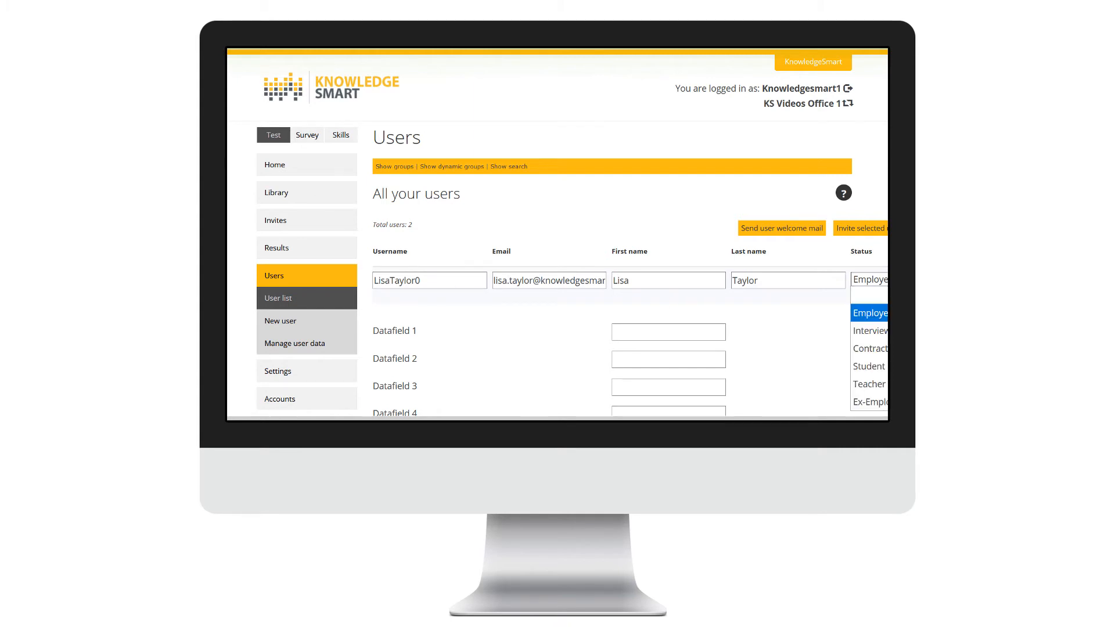
{"action": "left_click", "coordinate": [870, 313]}
{"action": "scroll", "coordinate": [776, 311], "scroll_direction": "down", "scroll_amount": 2}
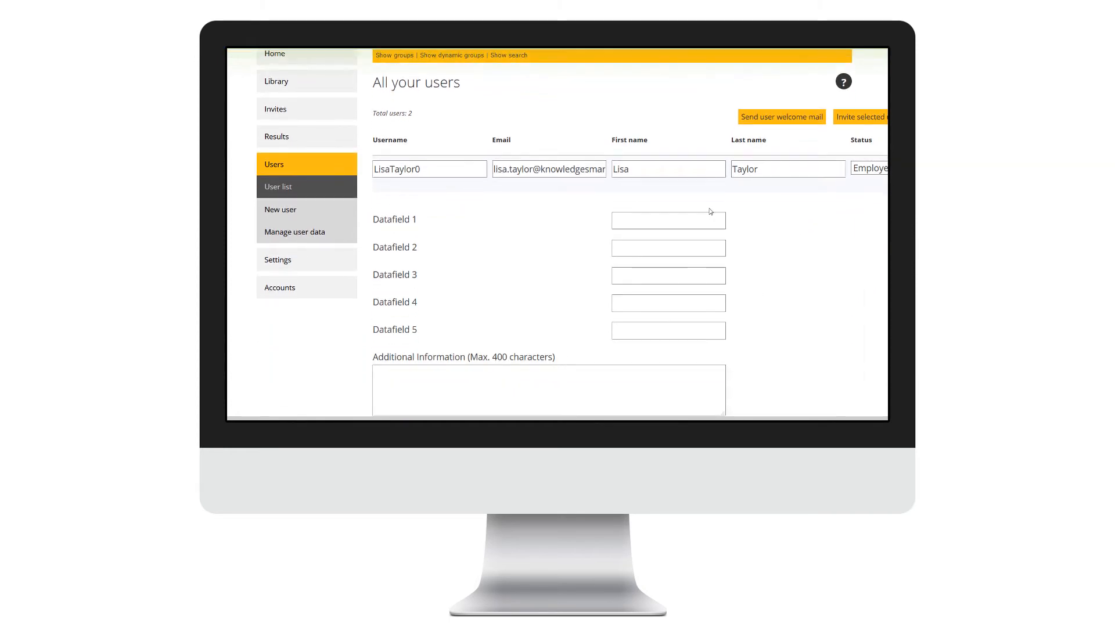
{"action": "scroll", "coordinate": [676, 349], "scroll_direction": "down", "scroll_amount": 2}
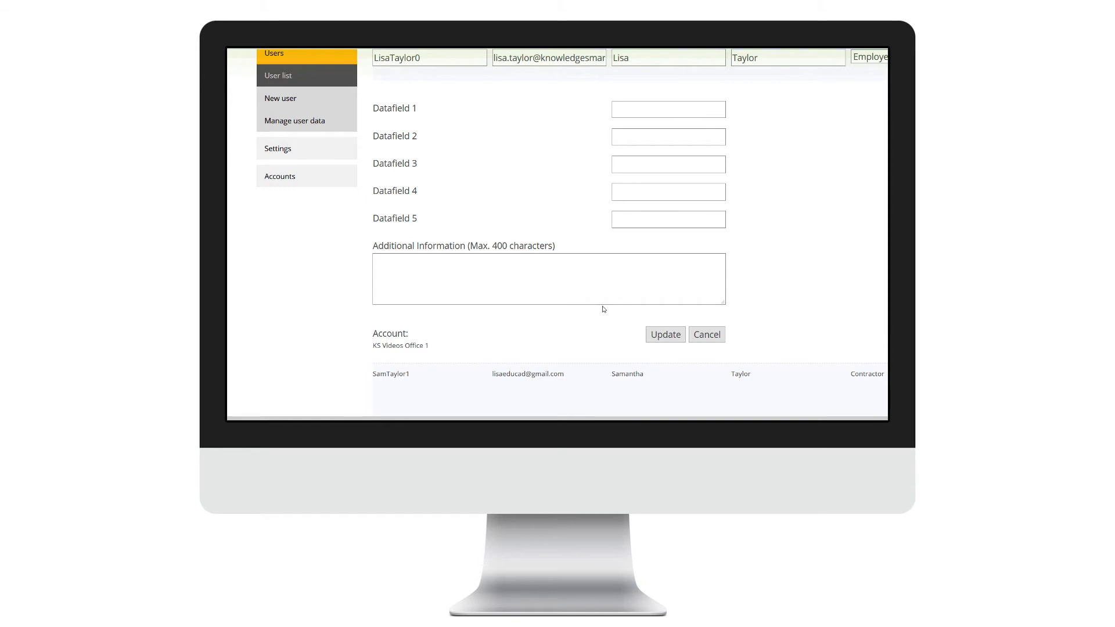
{"action": "scroll", "coordinate": [600, 284], "scroll_direction": "up", "scroll_amount": 2}
{"action": "scroll", "coordinate": [600, 291], "scroll_direction": "down", "scroll_amount": 3}
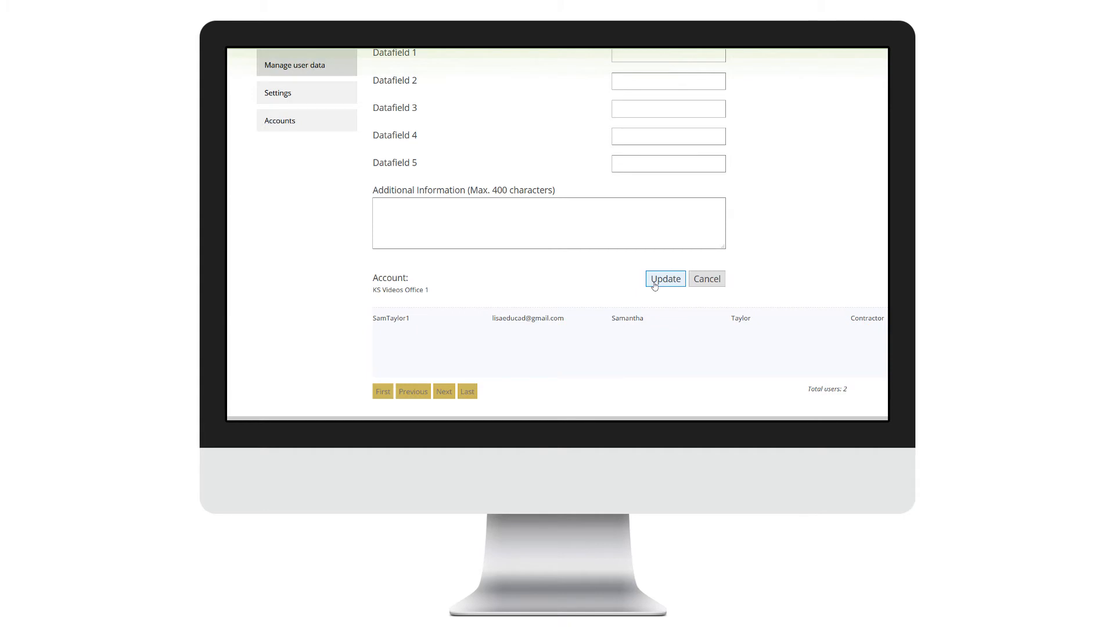
{"action": "left_click", "coordinate": [655, 282]}
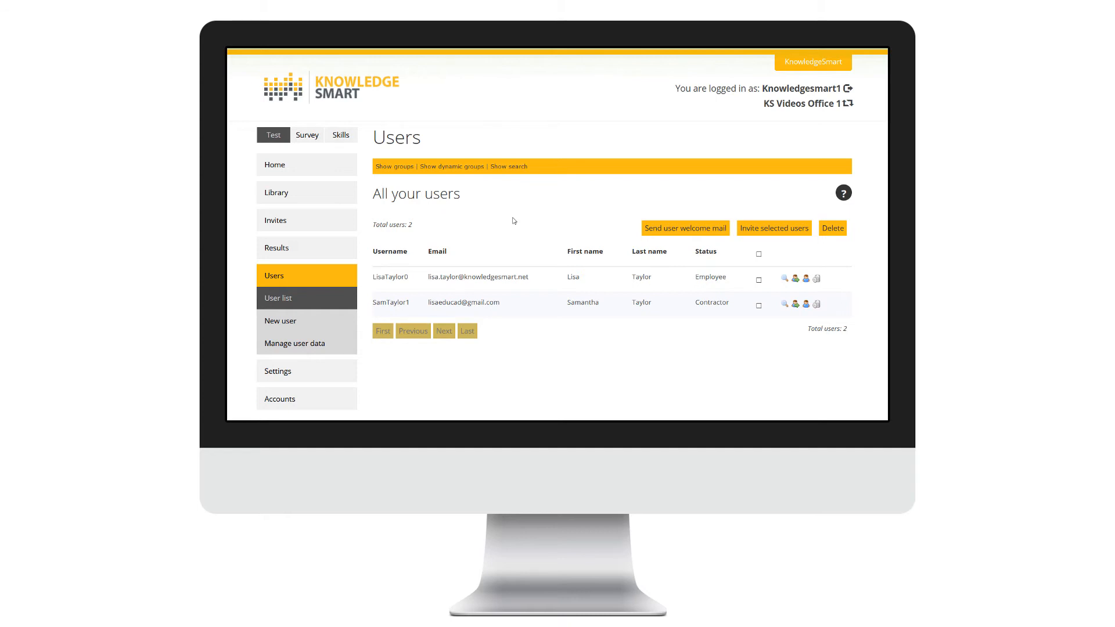
Step: Show the dynamic group and group sections on the Users page and review their options above the user list
{"action": "left_click", "coordinate": [453, 166]}
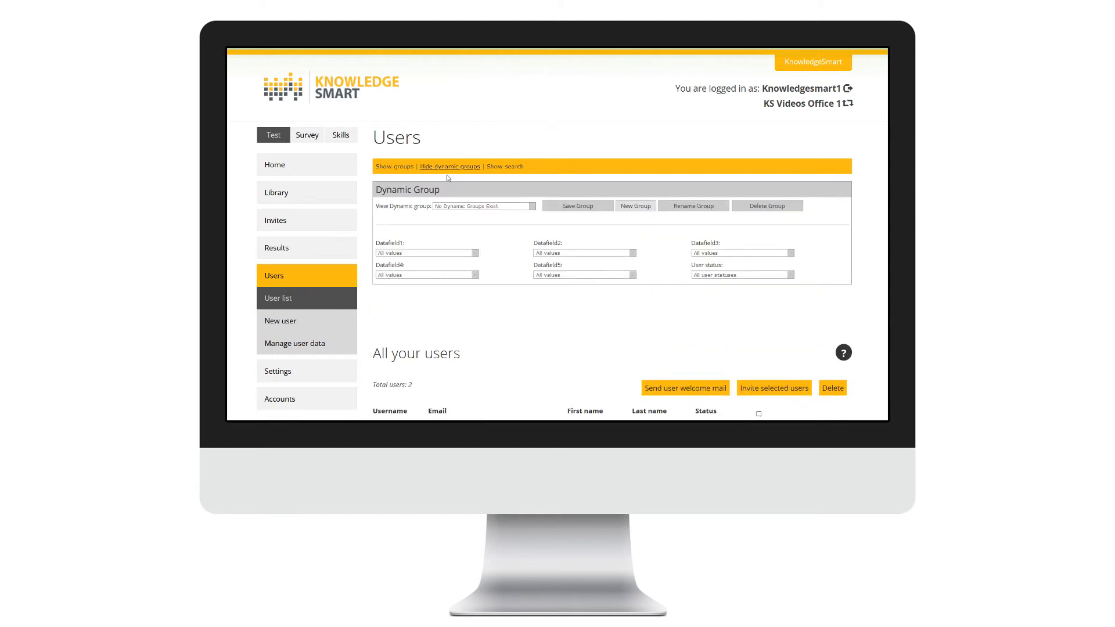
{"action": "left_click", "coordinate": [391, 167]}
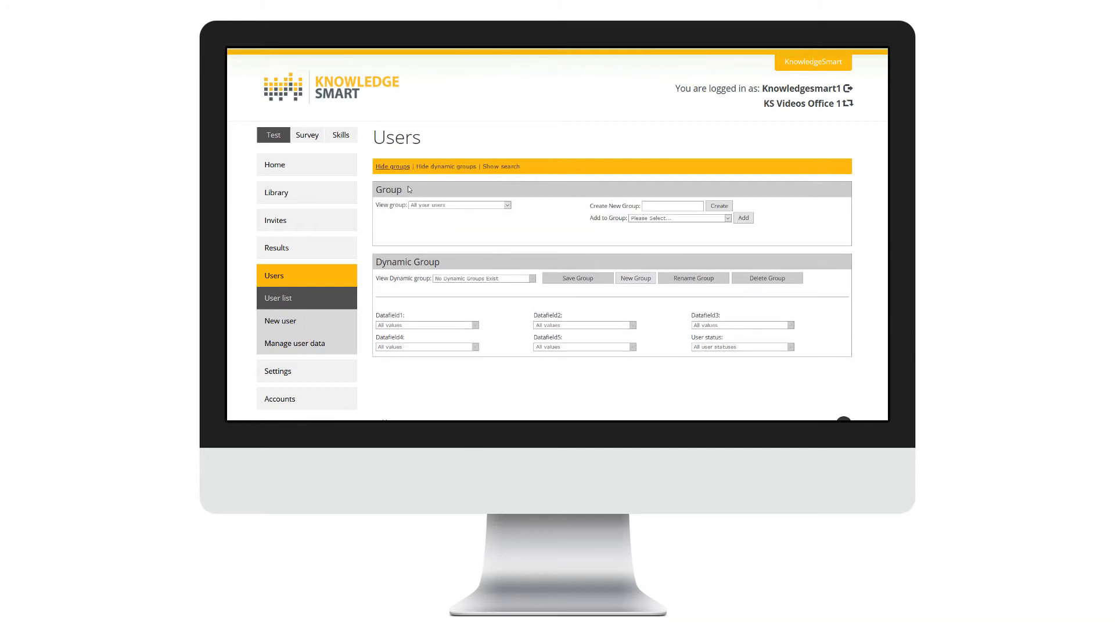
{"action": "scroll", "coordinate": [532, 210], "scroll_direction": "down", "scroll_amount": 1}
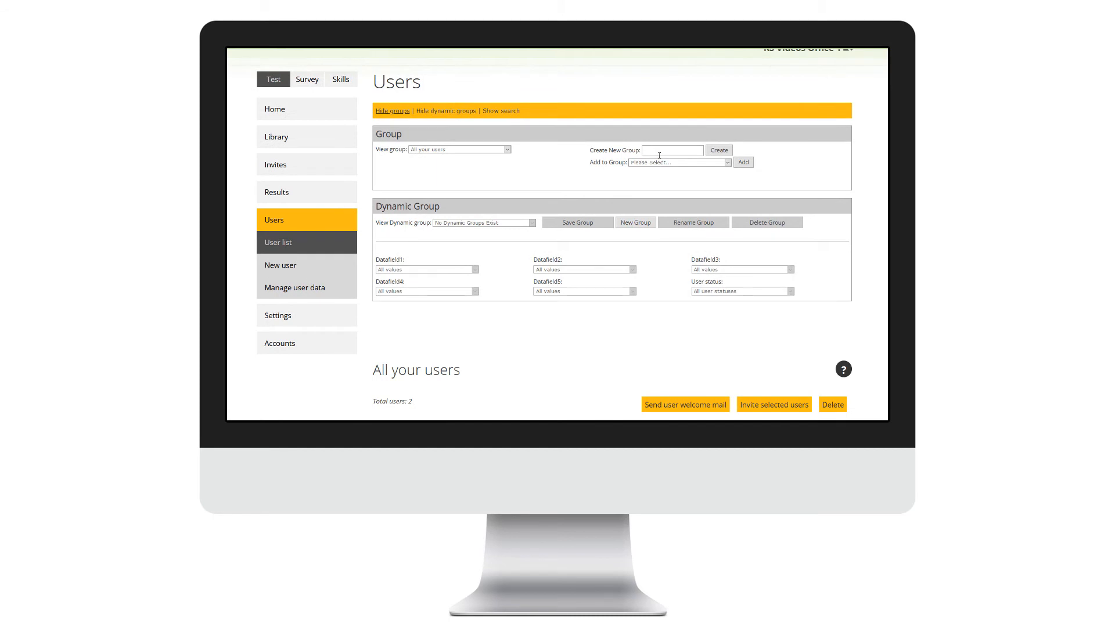
{"action": "scroll", "coordinate": [681, 274], "scroll_direction": "down", "scroll_amount": 2}
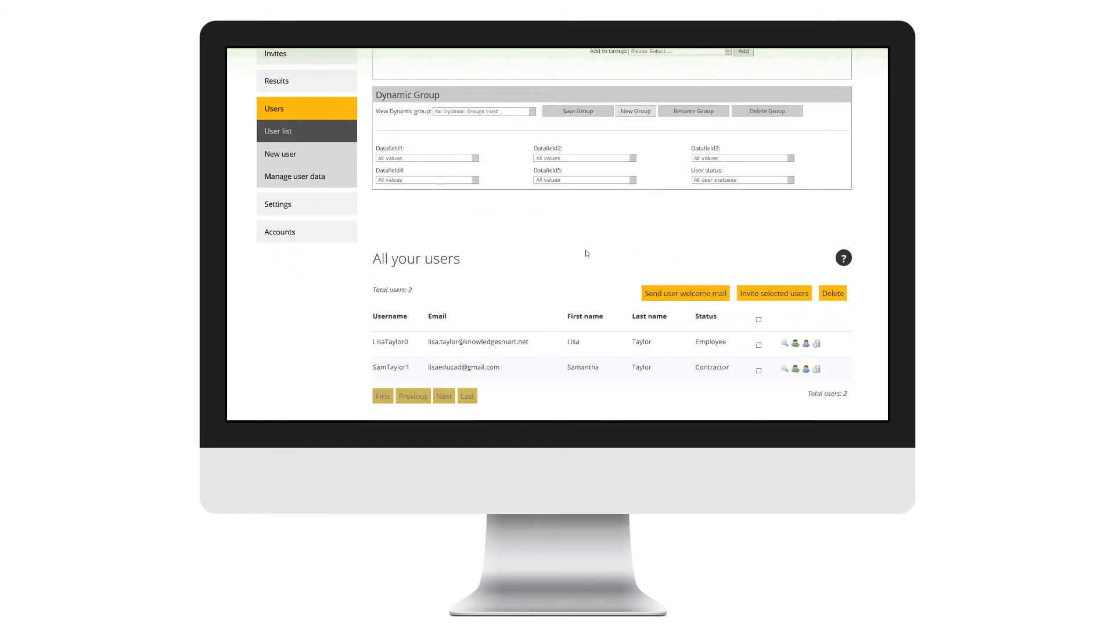
{"action": "scroll", "coordinate": [580, 254], "scroll_direction": "up", "scroll_amount": 1}
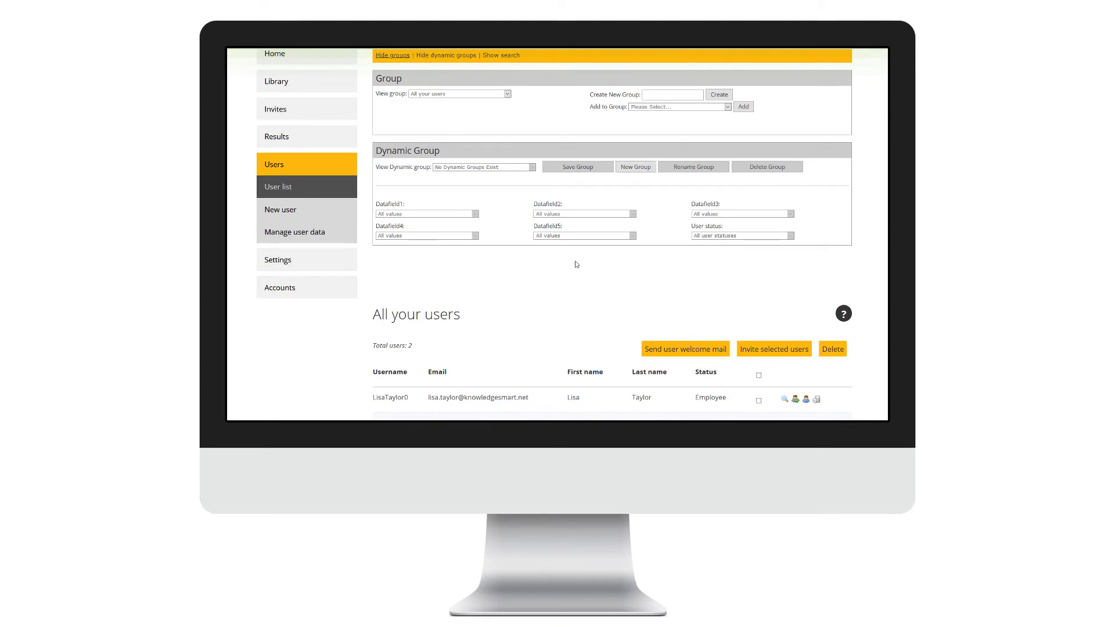
{"action": "scroll", "coordinate": [576, 264], "scroll_direction": "up", "scroll_amount": 2}
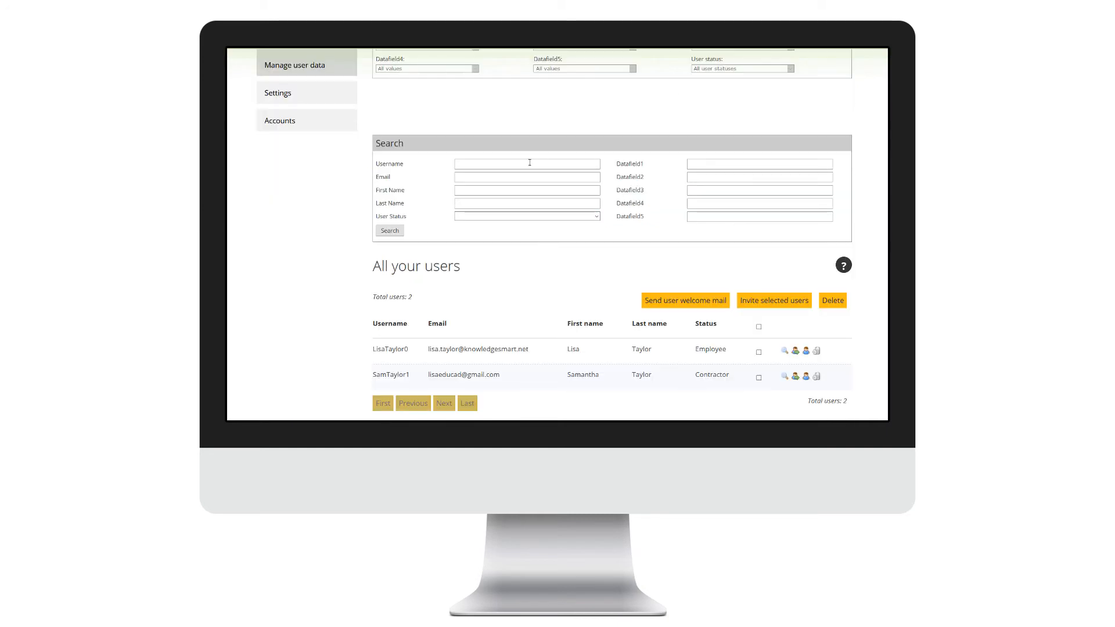
Step: Hide and redisplay the user search section, and review its username, email, name, status and datafield criteria
{"action": "scroll", "coordinate": [526, 163], "scroll_direction": "up", "scroll_amount": 2}
{"action": "scroll", "coordinate": [523, 167], "scroll_direction": "up", "scroll_amount": 3}
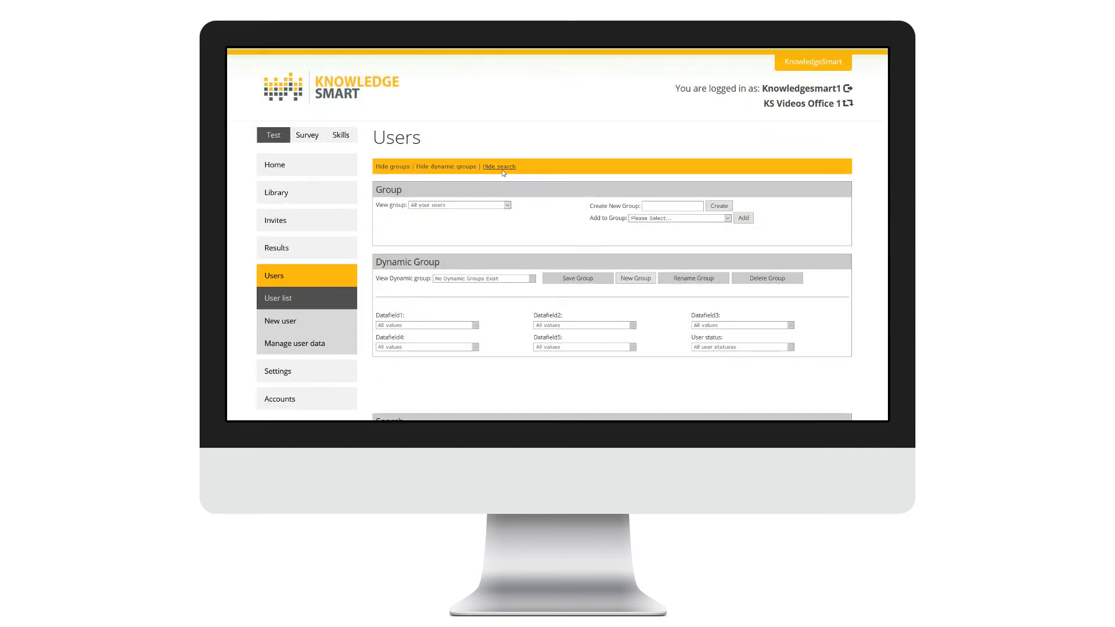
{"action": "left_click", "coordinate": [502, 168]}
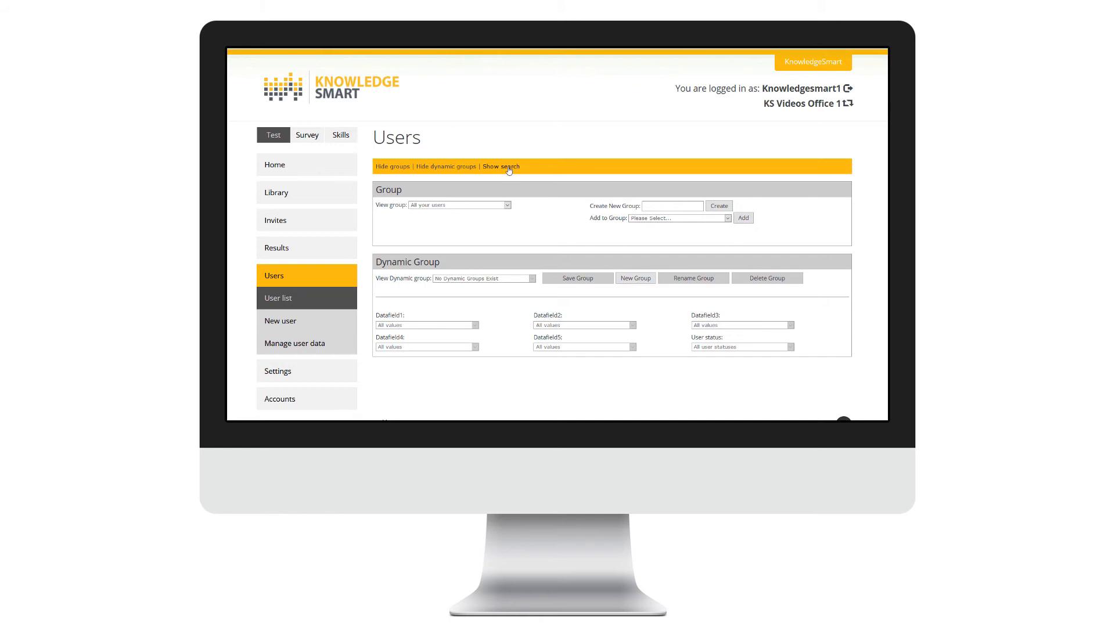
{"action": "left_click", "coordinate": [508, 169]}
{"action": "scroll", "coordinate": [516, 184], "scroll_direction": "down", "scroll_amount": 3}
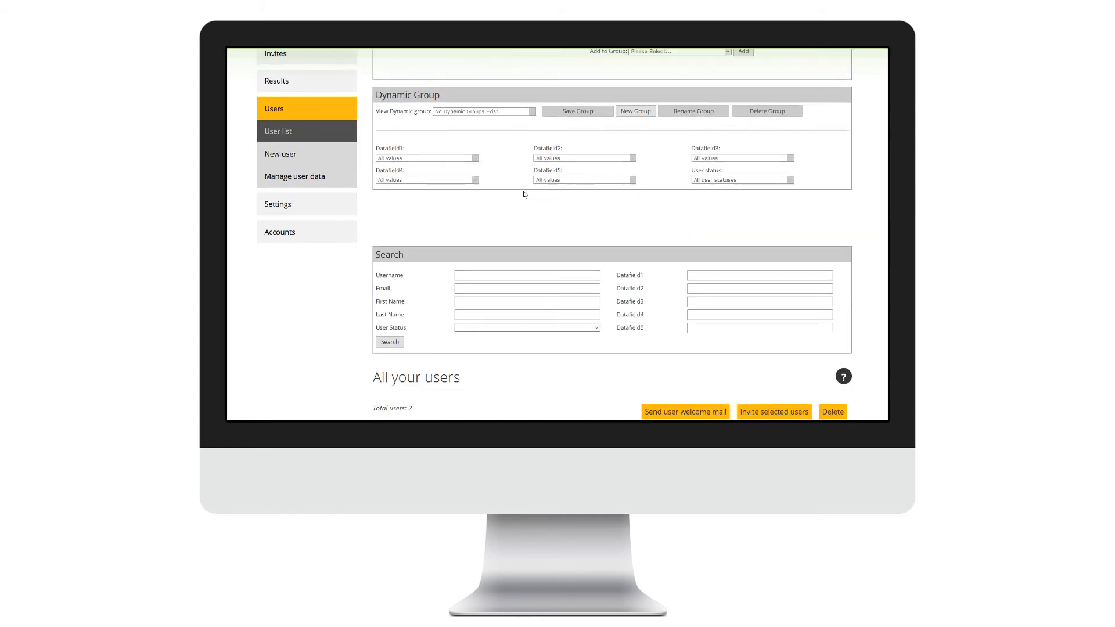
{"action": "scroll", "coordinate": [540, 218], "scroll_direction": "down", "scroll_amount": 1}
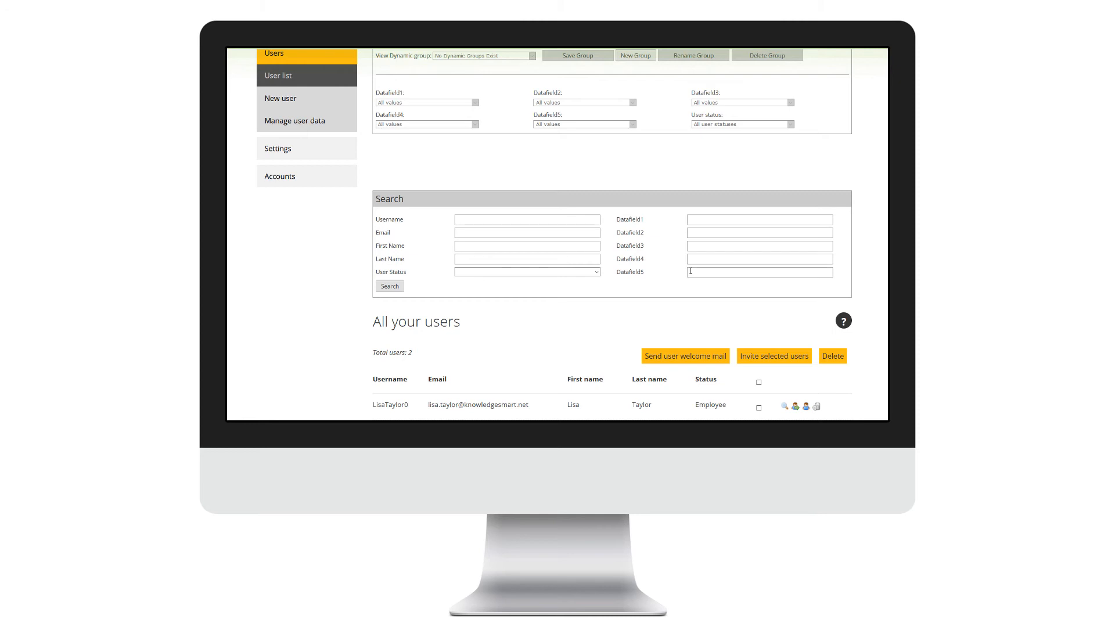
{"action": "scroll", "coordinate": [712, 256], "scroll_direction": "up", "scroll_amount": 4}
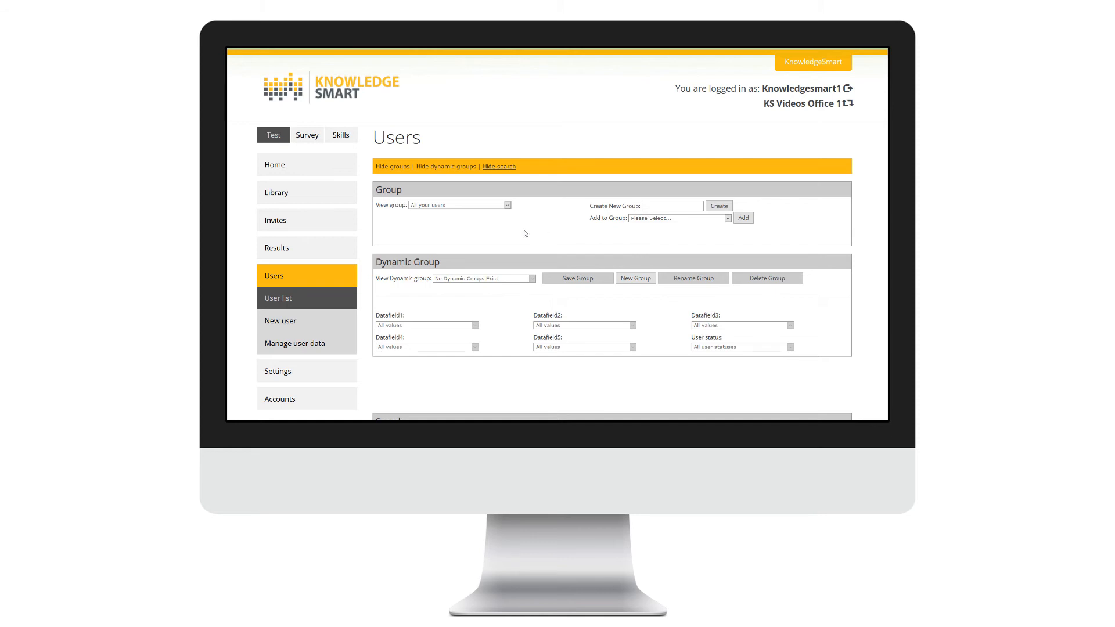
Step: Go to the Invite users page and download the sample invitee CSV file from its help
{"action": "left_click", "coordinate": [290, 220]}
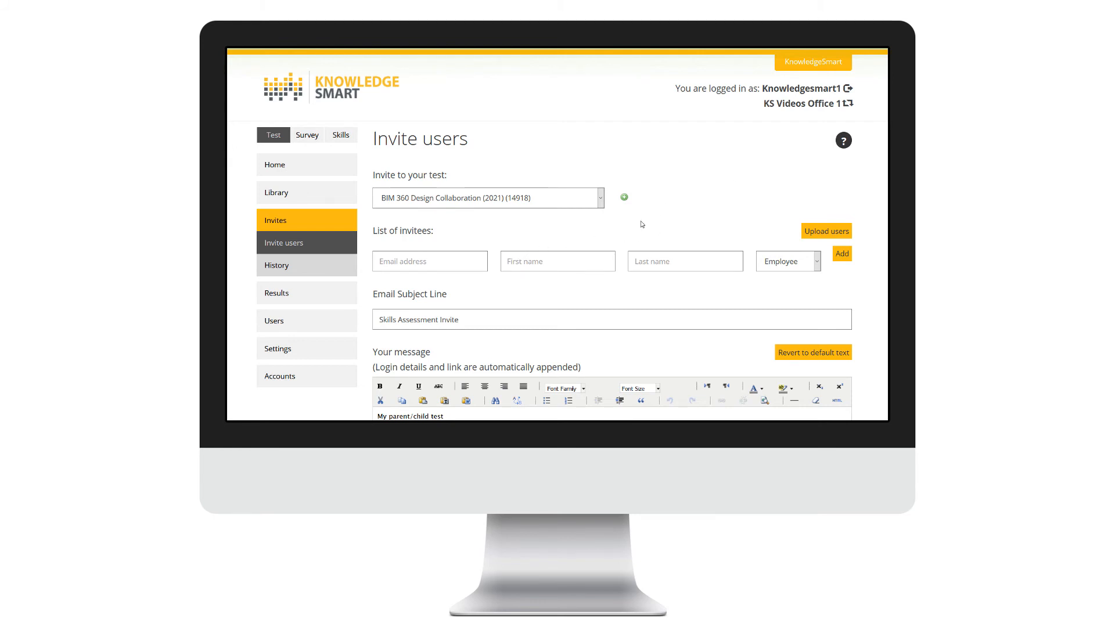
{"action": "left_click", "coordinate": [842, 142]}
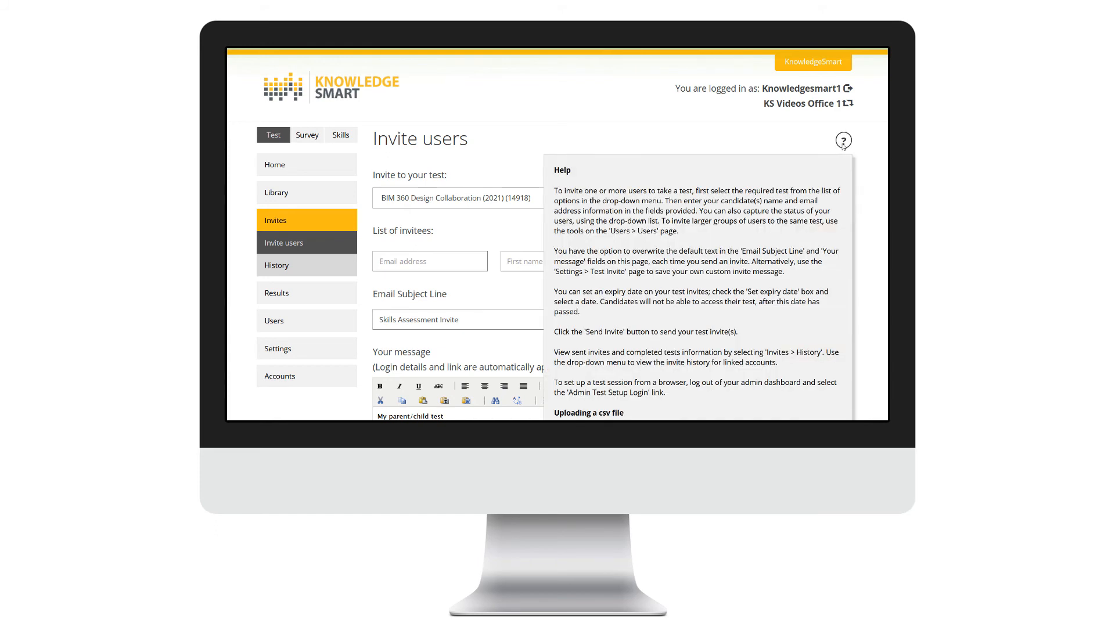
{"action": "scroll", "coordinate": [630, 343], "scroll_direction": "down", "scroll_amount": 3}
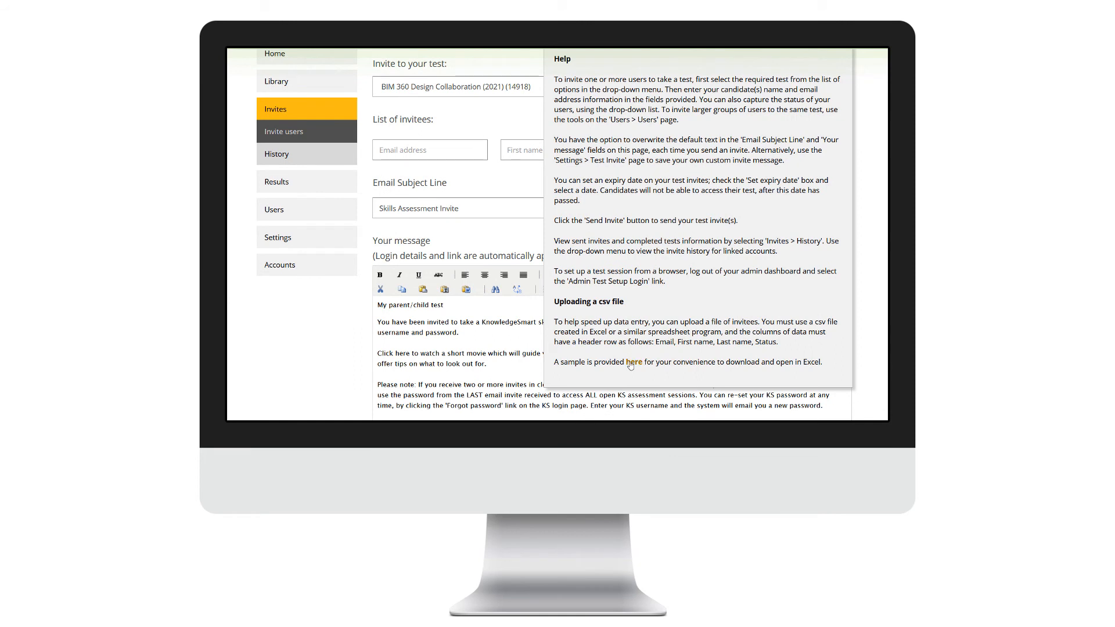
{"action": "left_click", "coordinate": [633, 361]}
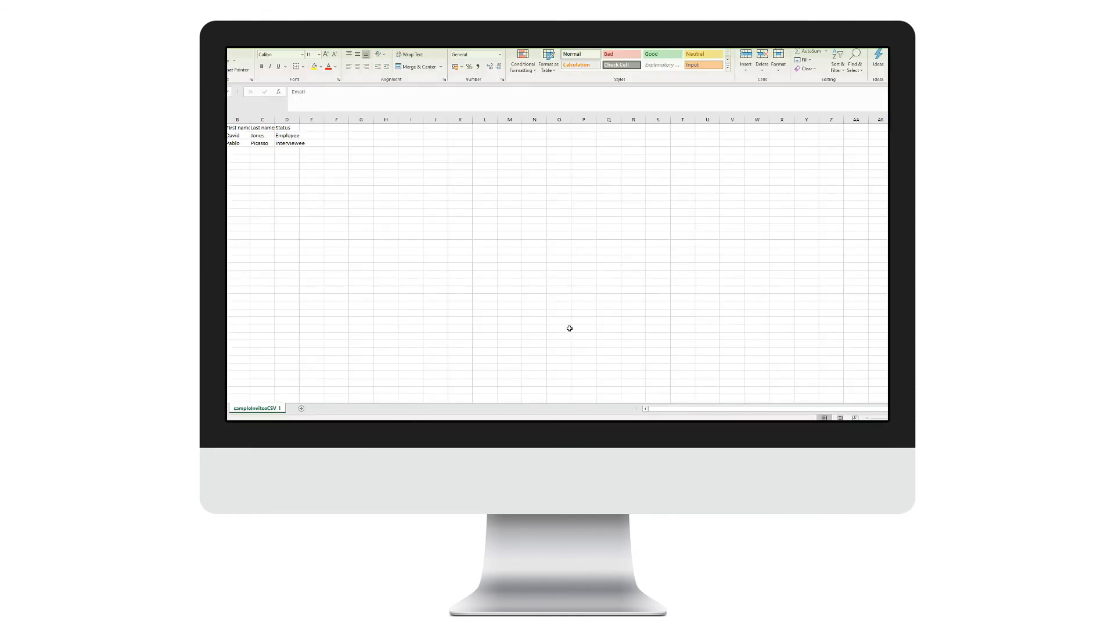
Step: Fit the Status column's width in the sample invitee CSV, and start uploading users to the invitee list on the Invite users page
{"action": "double_click", "coordinate": [302, 122]}
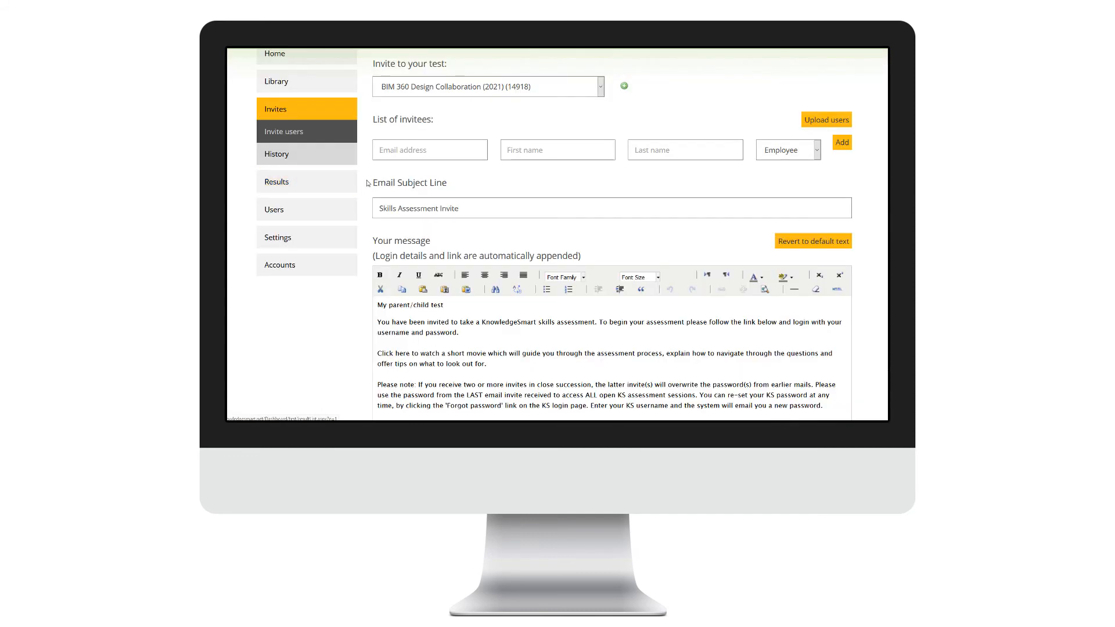
{"action": "left_click", "coordinate": [811, 124]}
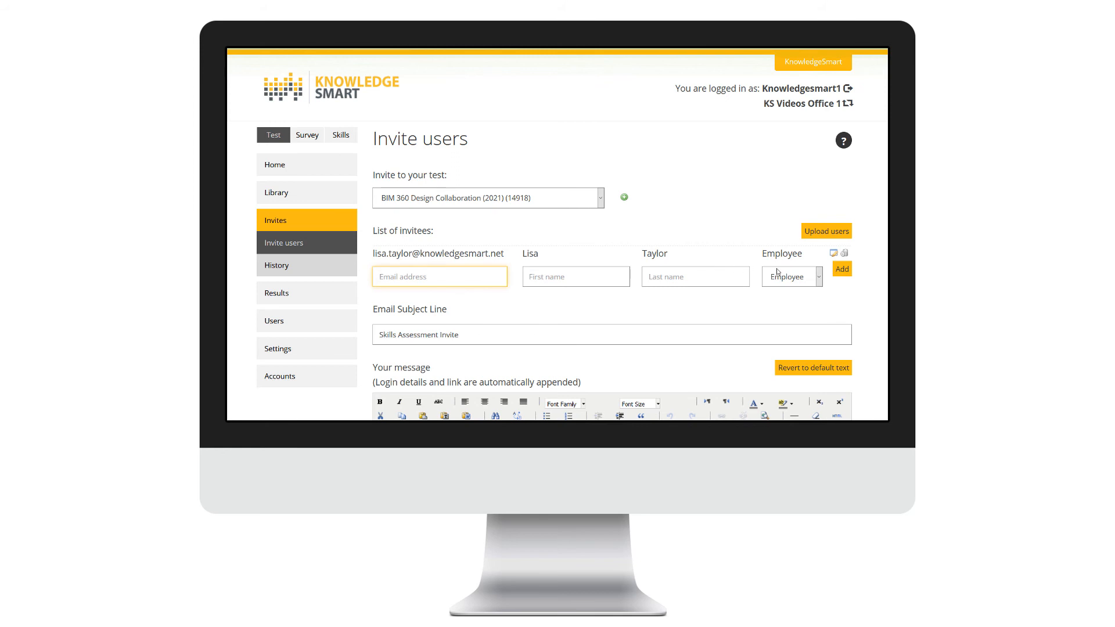
Step: Review the invitation's subject line, message text and expiry date option, and send the BIM 360 Design Collaboration (2021) test invite
{"action": "scroll", "coordinate": [685, 317], "scroll_direction": "down", "scroll_amount": 1}
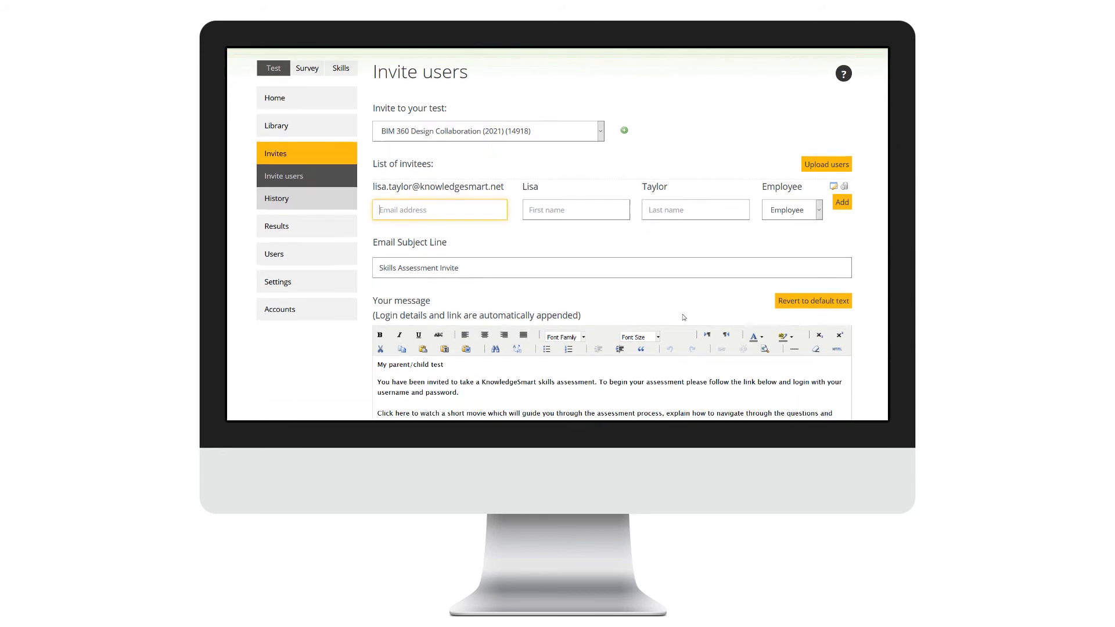
{"action": "scroll", "coordinate": [684, 317], "scroll_direction": "down", "scroll_amount": 1}
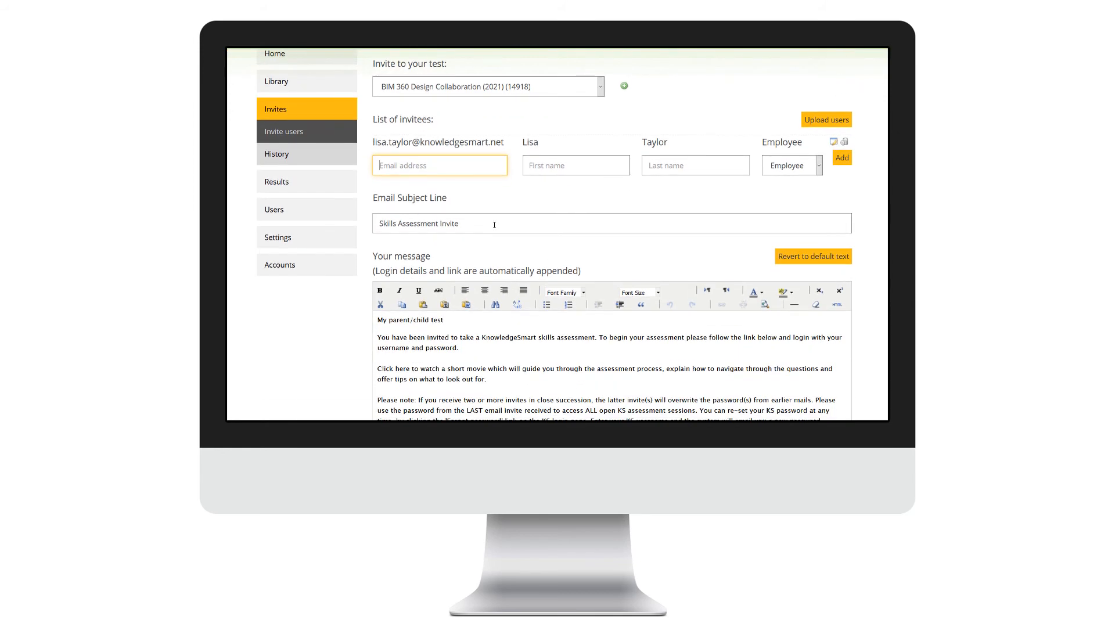
{"action": "left_click_drag", "start_coordinate": [496, 367], "coordinate": [488, 409]}
{"action": "scroll", "coordinate": [486, 383], "scroll_direction": "down", "scroll_amount": 3}
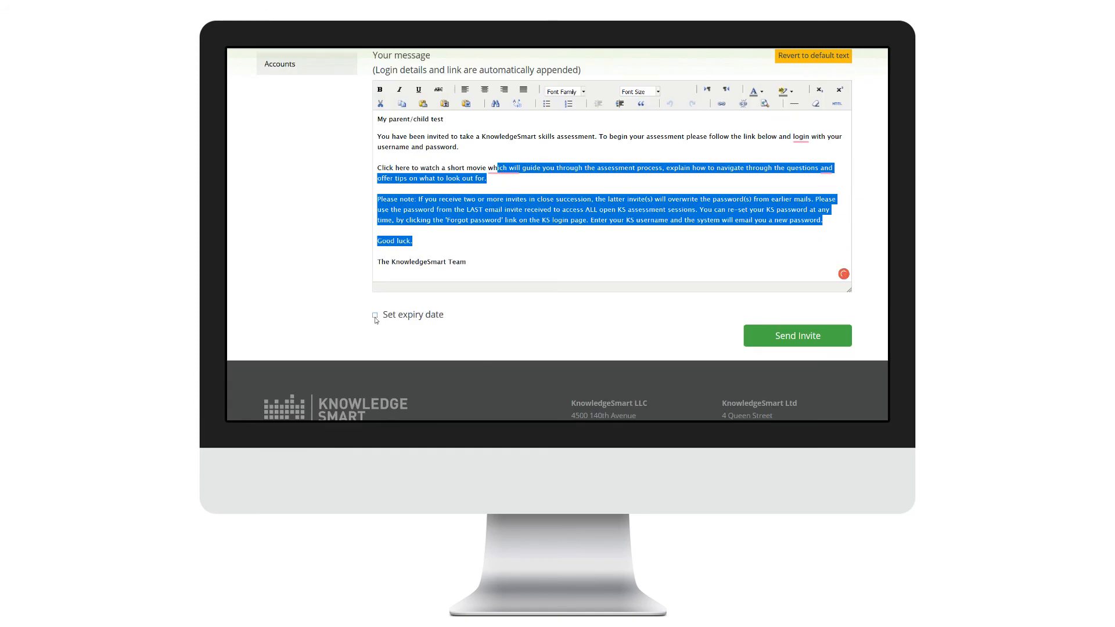
{"action": "left_click", "coordinate": [790, 344]}
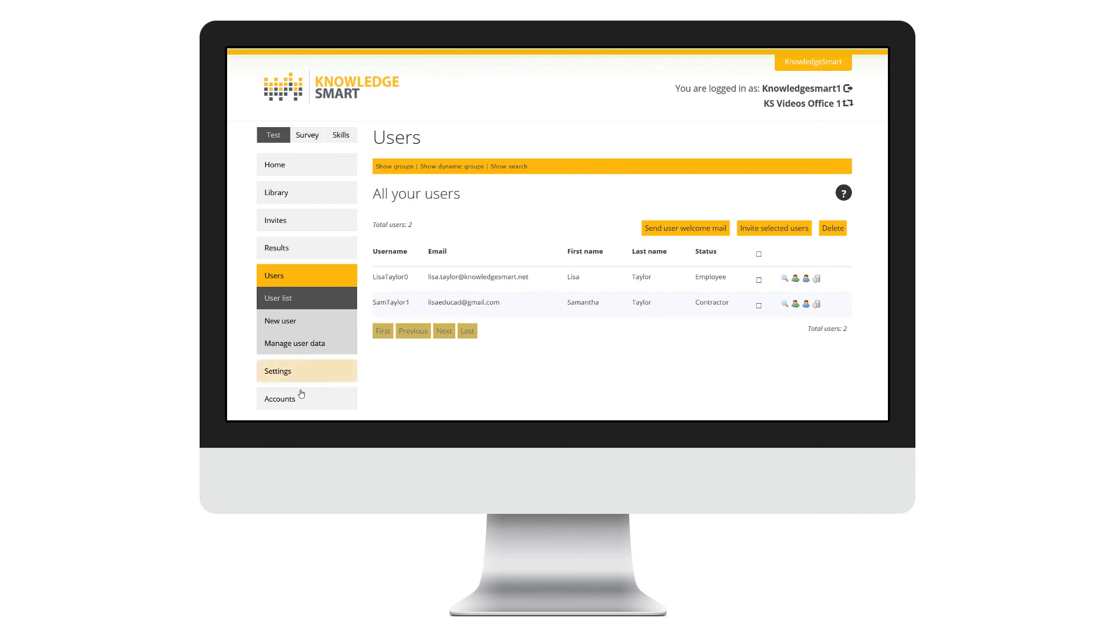
Step: Export the user data from all linked accounts to a CSV file, and return to KnowledgeSmart's Manage user data page
{"action": "left_click", "coordinate": [298, 354]}
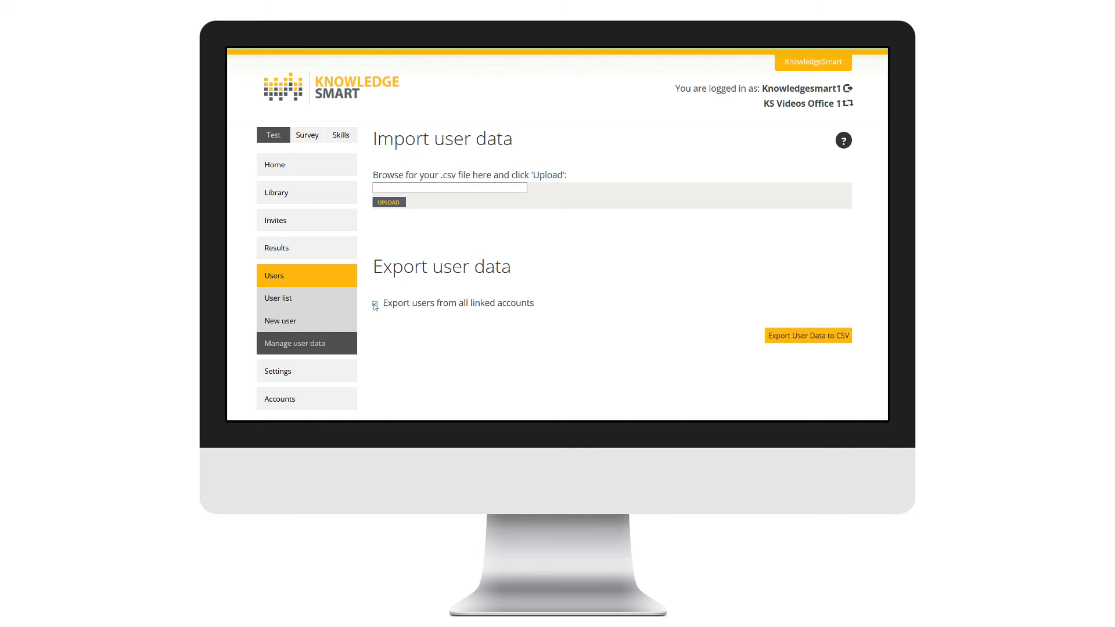
{"action": "left_click", "coordinate": [375, 304]}
{"action": "left_click", "coordinate": [808, 345]}
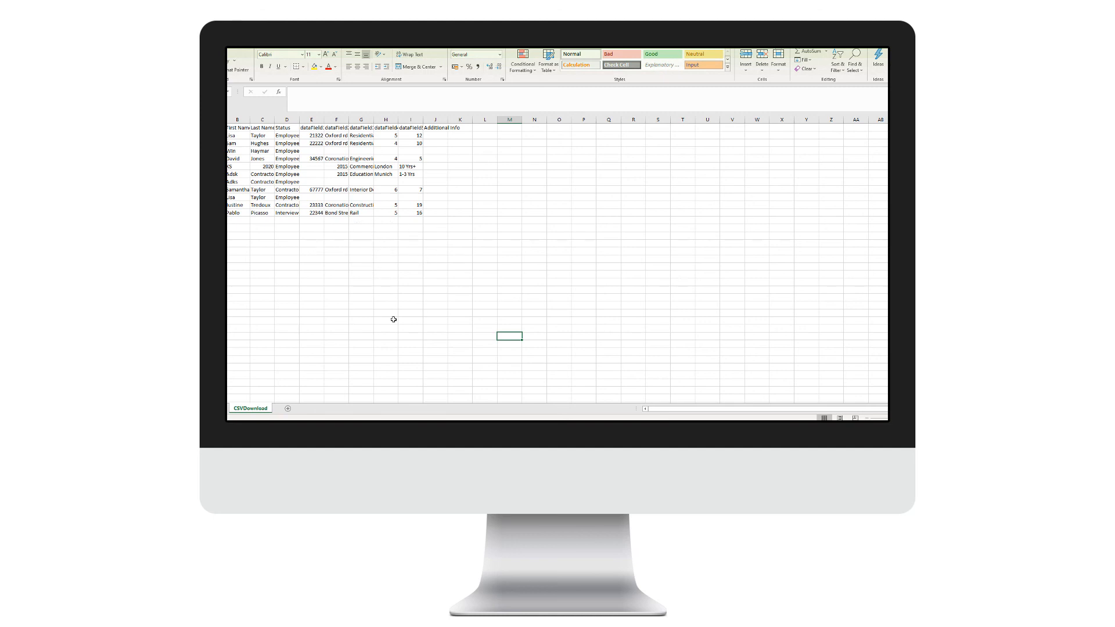
{"action": "mouse_move", "coordinate": [523, 429]}
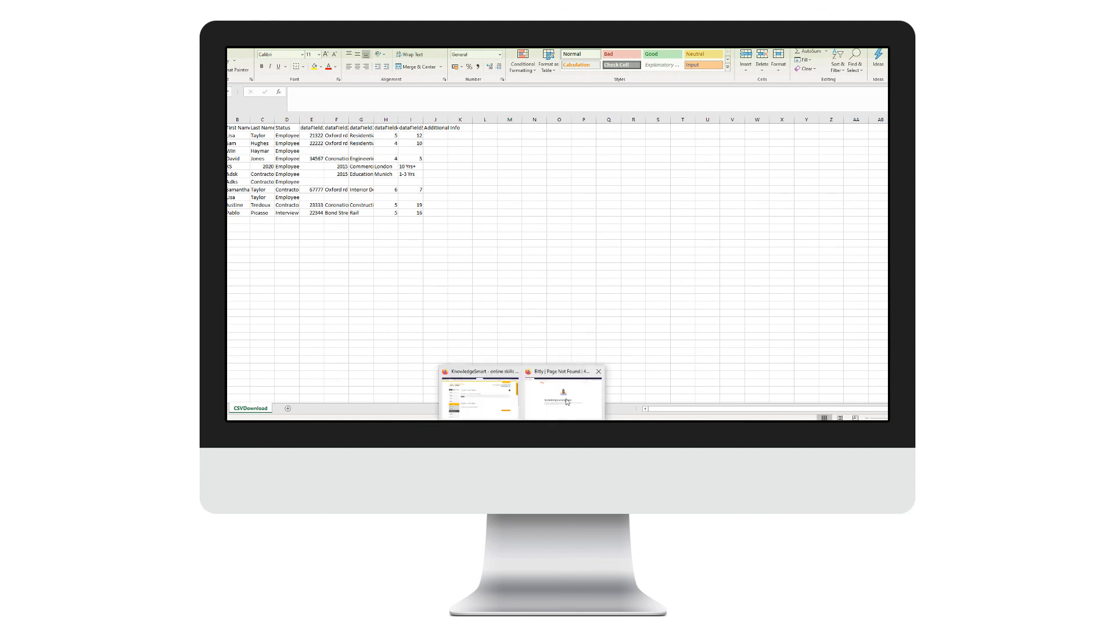
{"action": "left_click", "coordinate": [499, 396]}
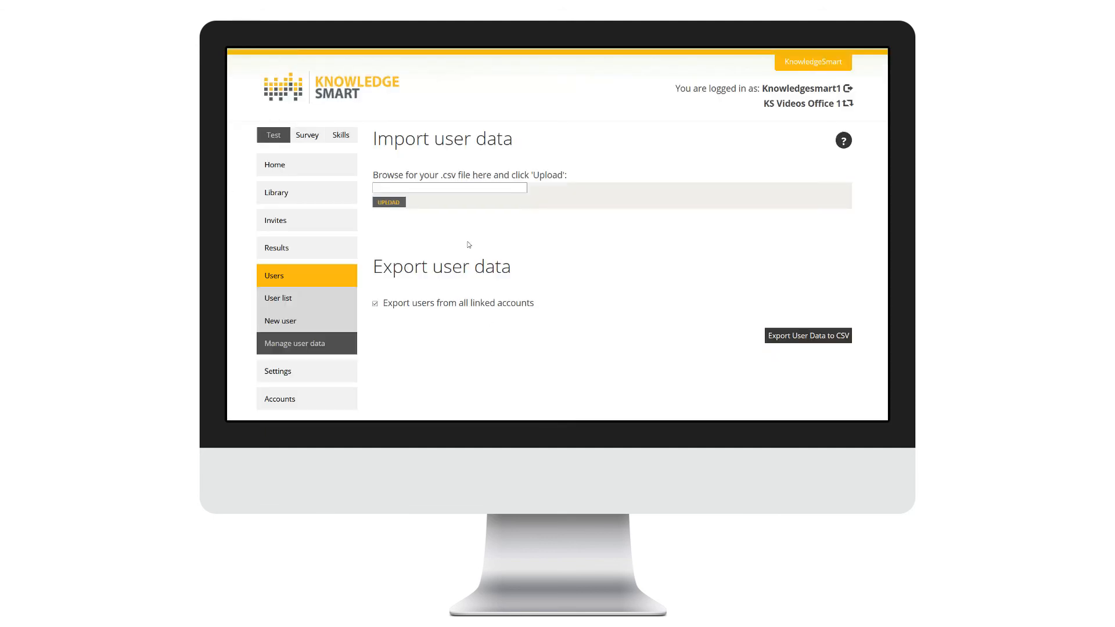